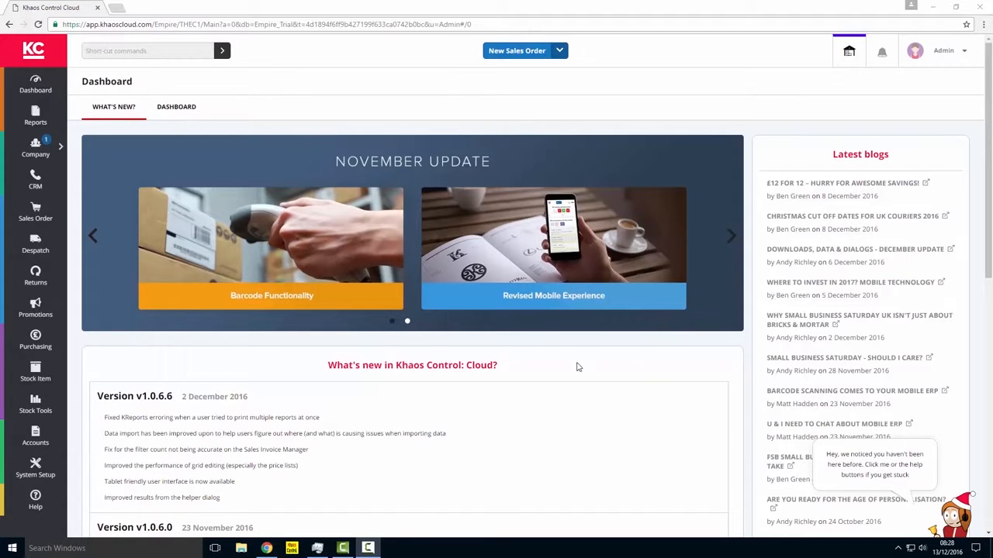
Step: Open Stock Adjustments from the stock tools and start editing a new adjustment
click(45, 407)
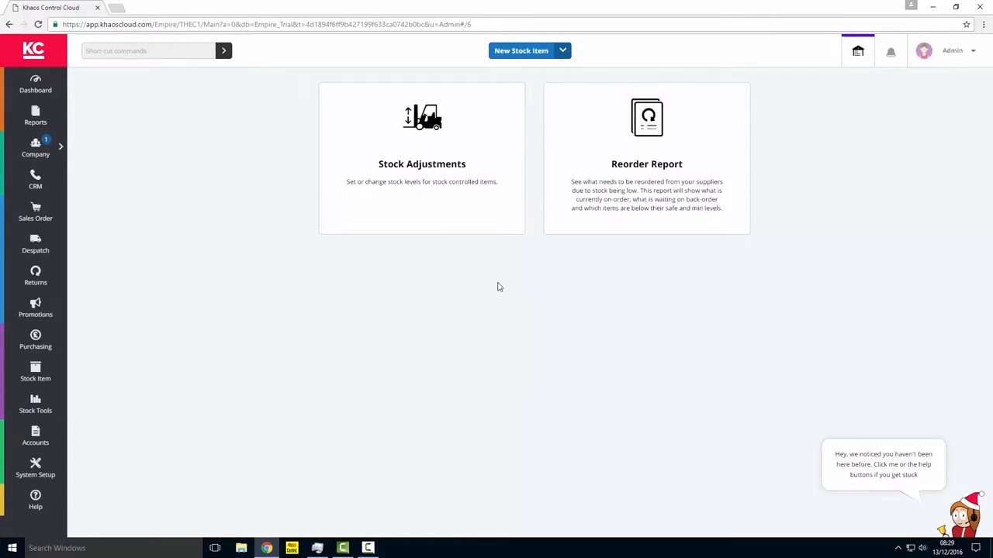
click(426, 218)
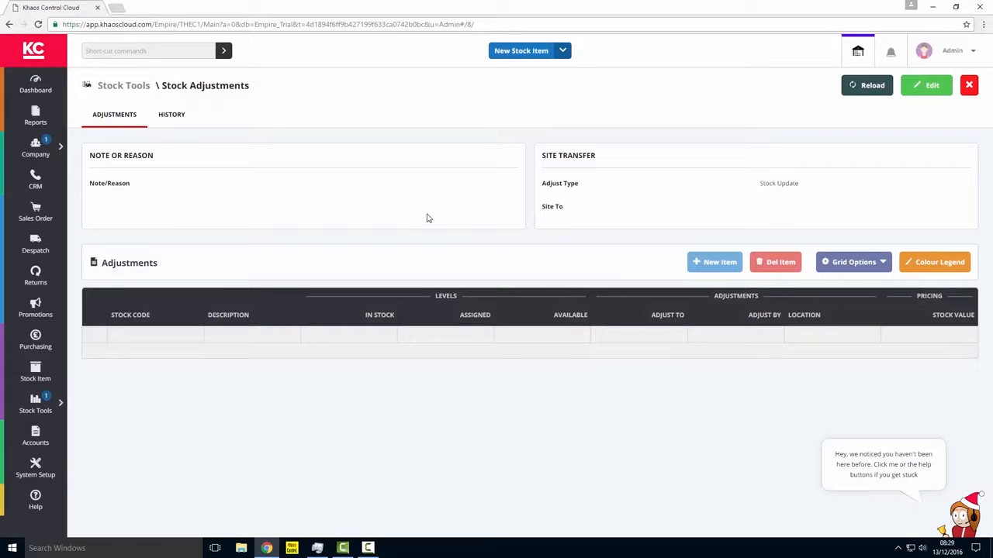
click(925, 88)
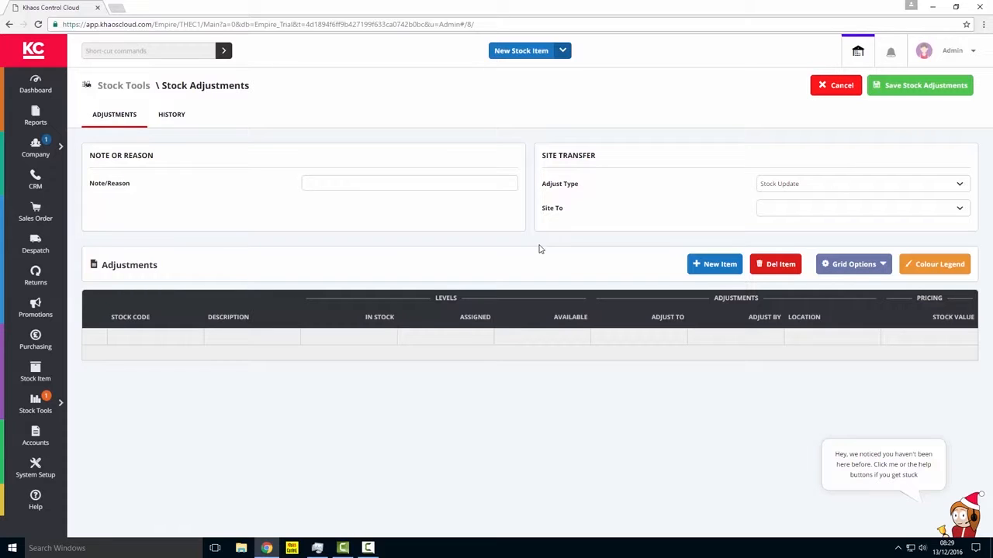
Step: Find the stock item with description "laser paper" and add it to the adjustment
click(714, 264)
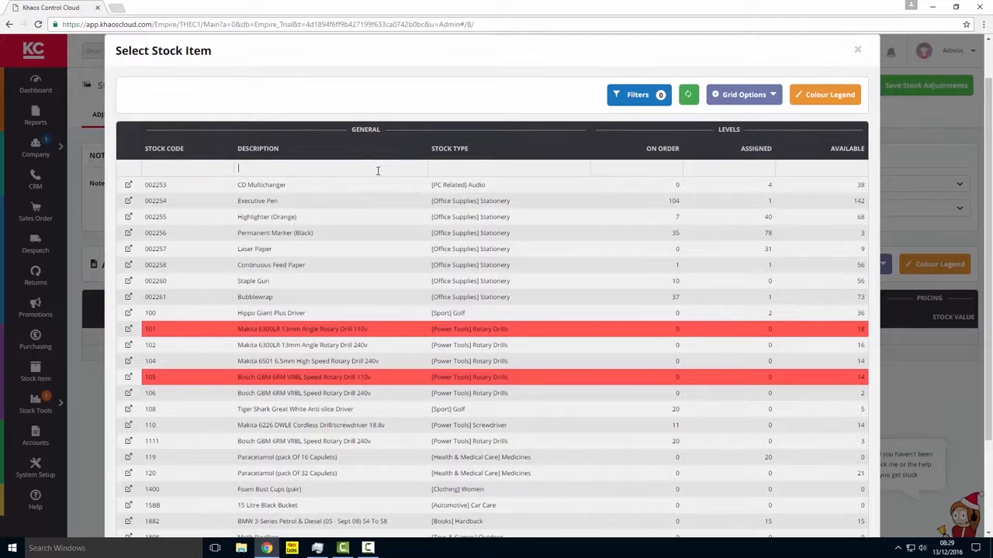
text(laser paper)
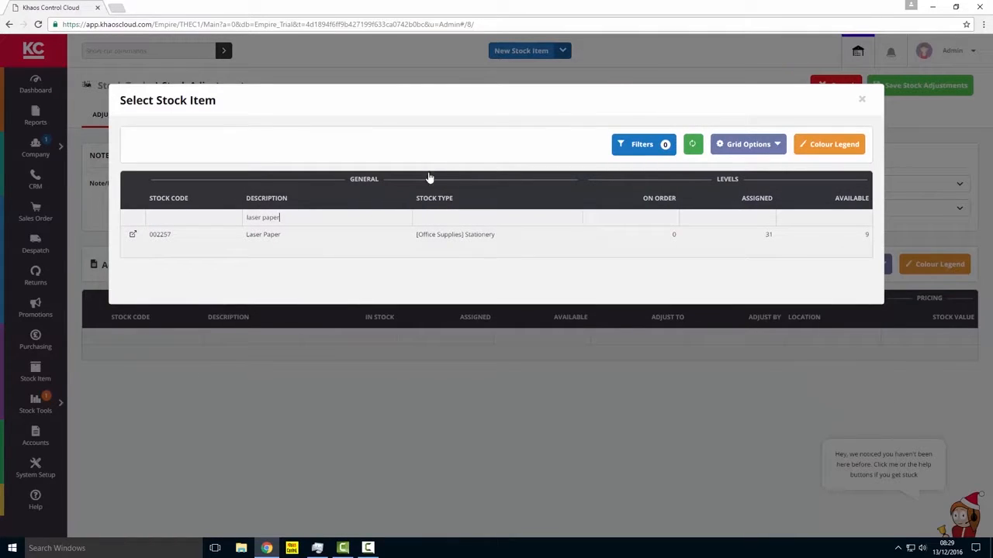
click(288, 240)
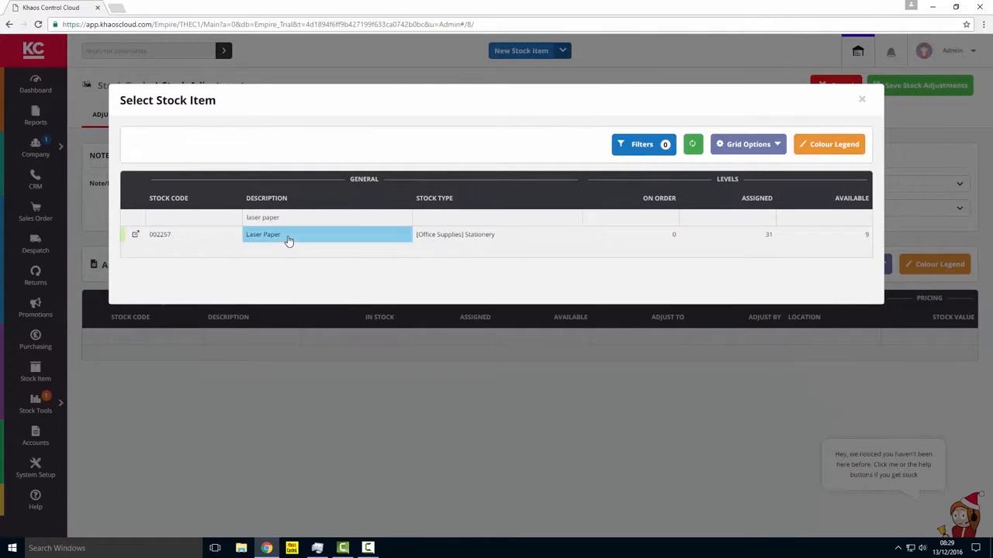
double_click(288, 241)
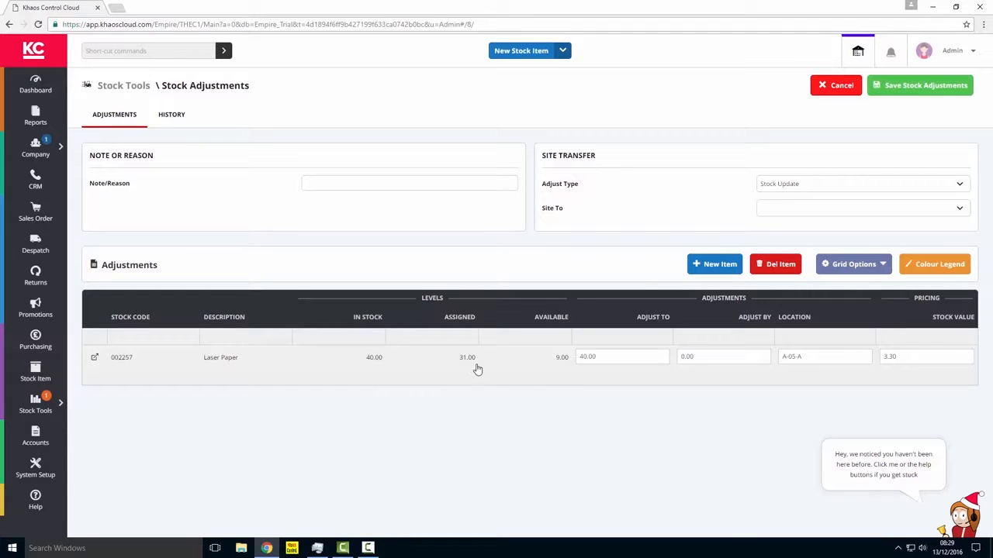
Step: Set the Laser Paper line's Adjust To quantity to 42
click(591, 359)
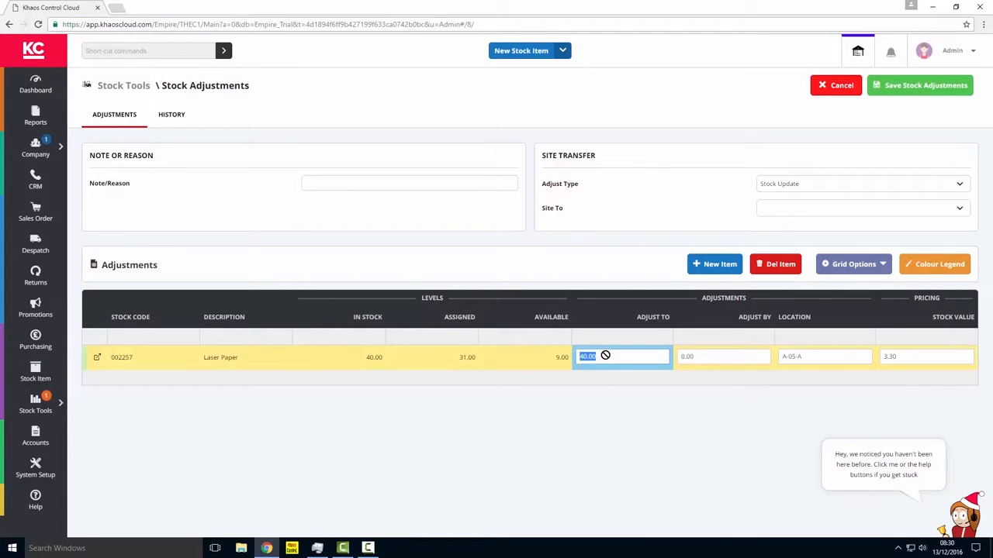
text(42)
key(Tab)
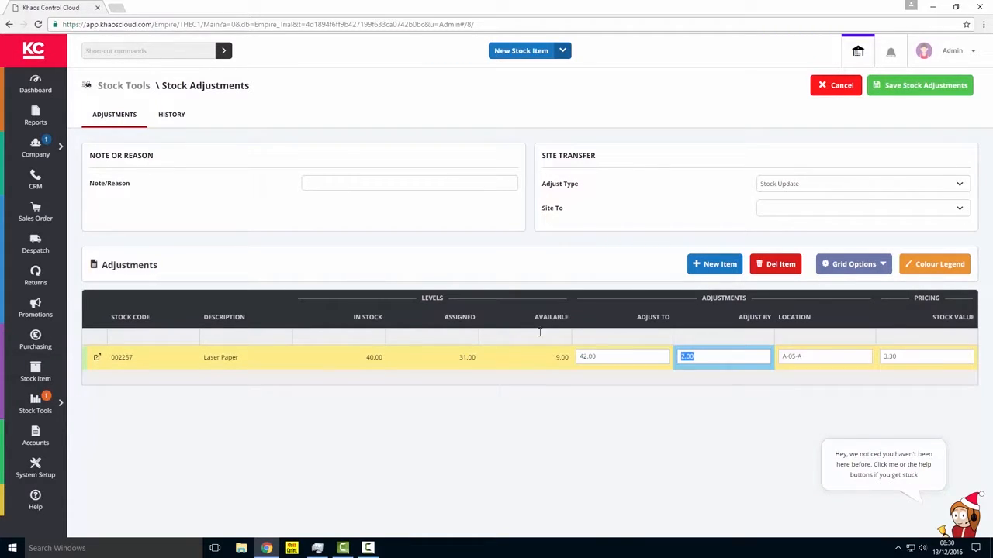
click(834, 357)
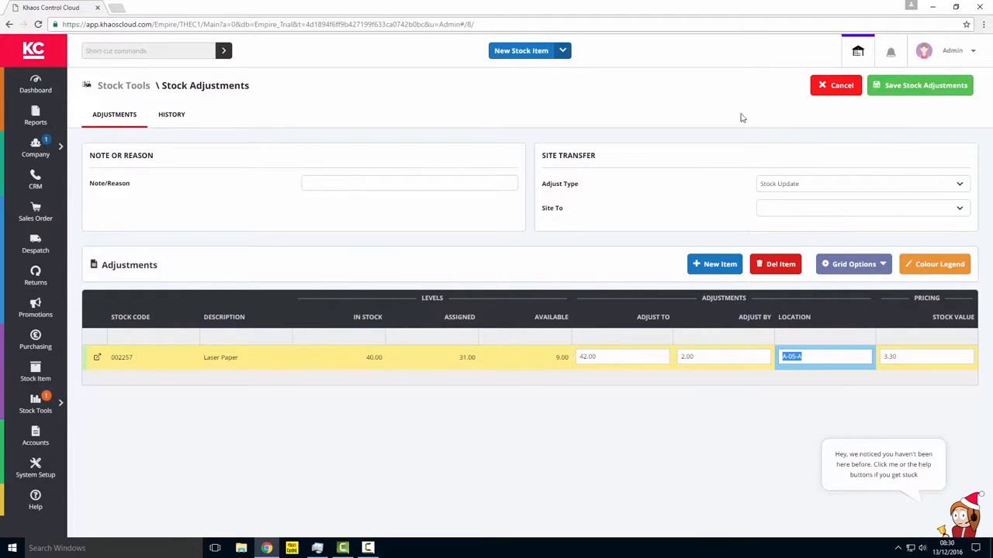
Step: Enter "Stock check AJR" as the adjustment's note/reason and save the stock adjustment
click(916, 87)
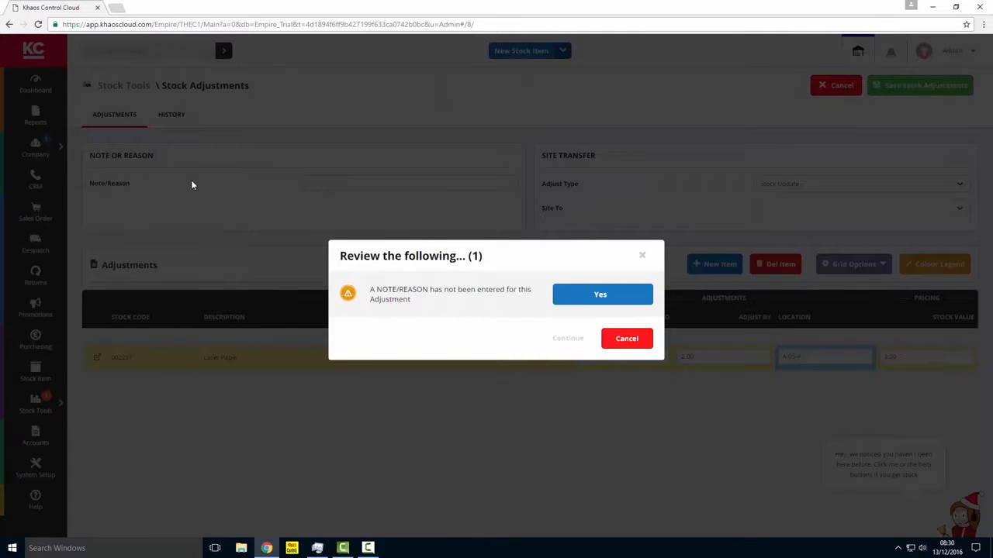
click(627, 343)
click(330, 183)
text(S)
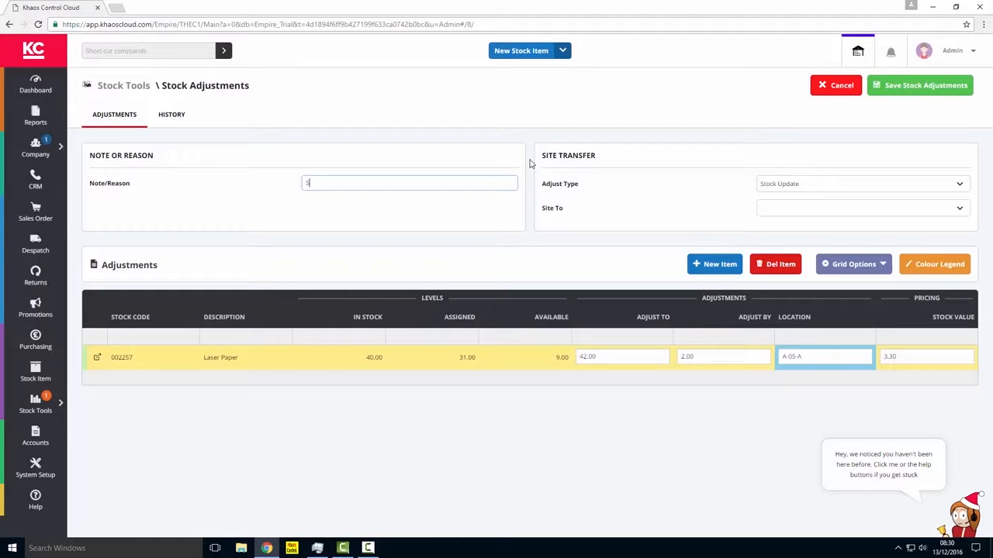
text(tock check Adj)
click(925, 89)
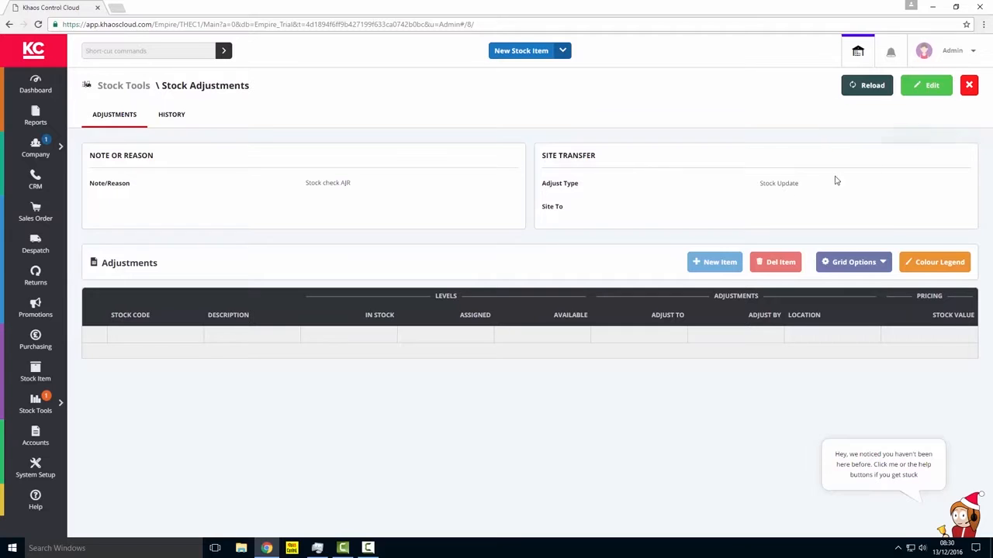
Step: Start another adjustment and add Executive Pen, Highlighter (Orange), Permanent Marker (Black), Continuous Feed Paper and Staple Gun together
mouse_move(694, 211)
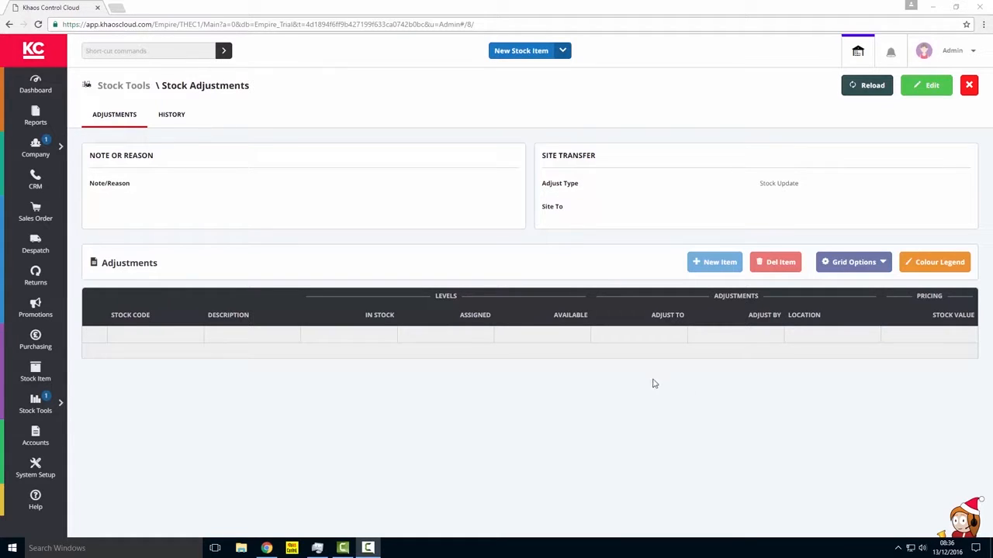
click(930, 87)
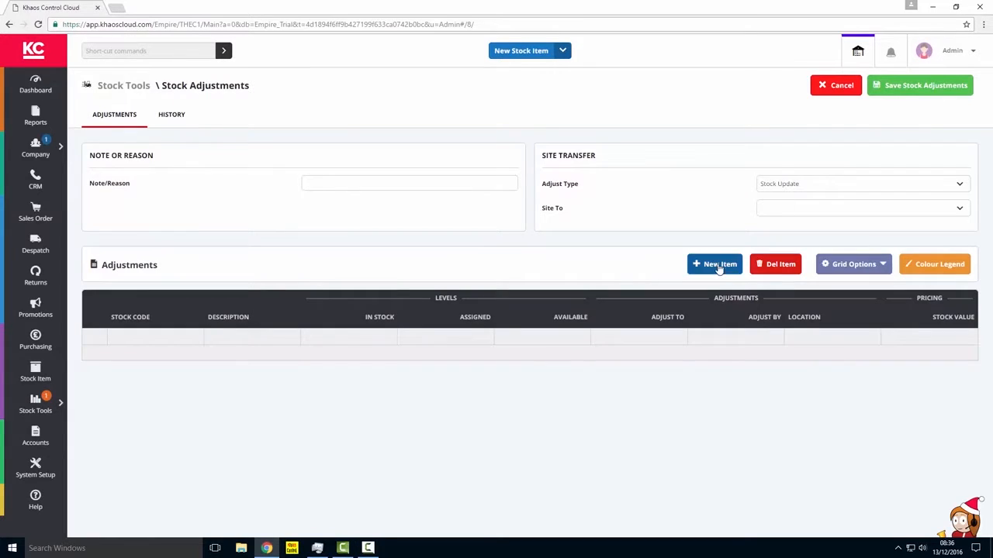
click(716, 266)
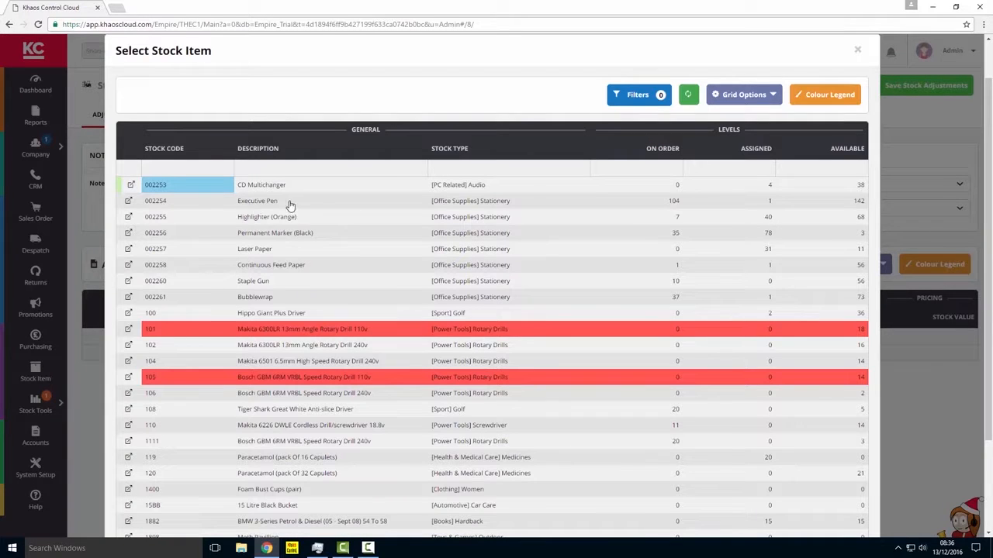
click(287, 201)
click(295, 223)
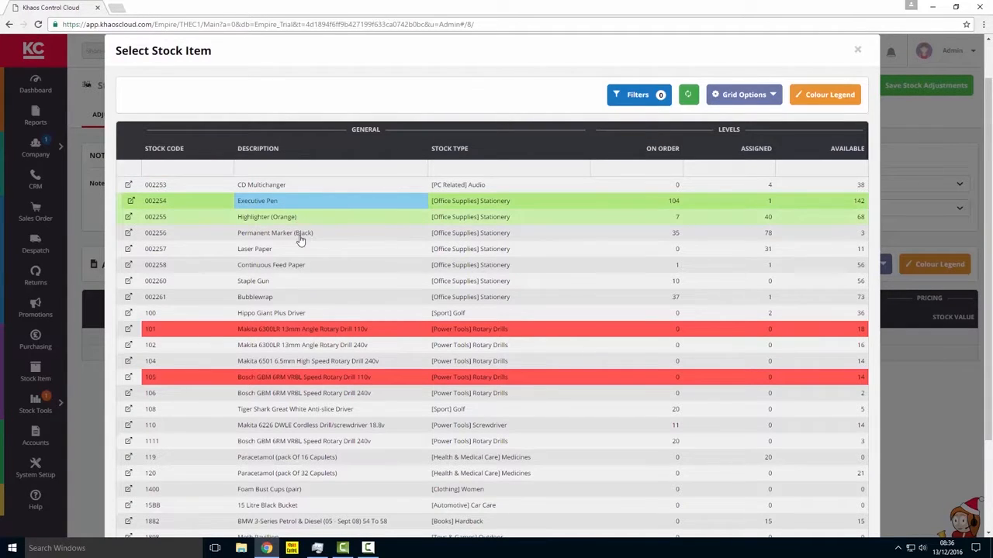
click(299, 236)
click(304, 265)
click(311, 284)
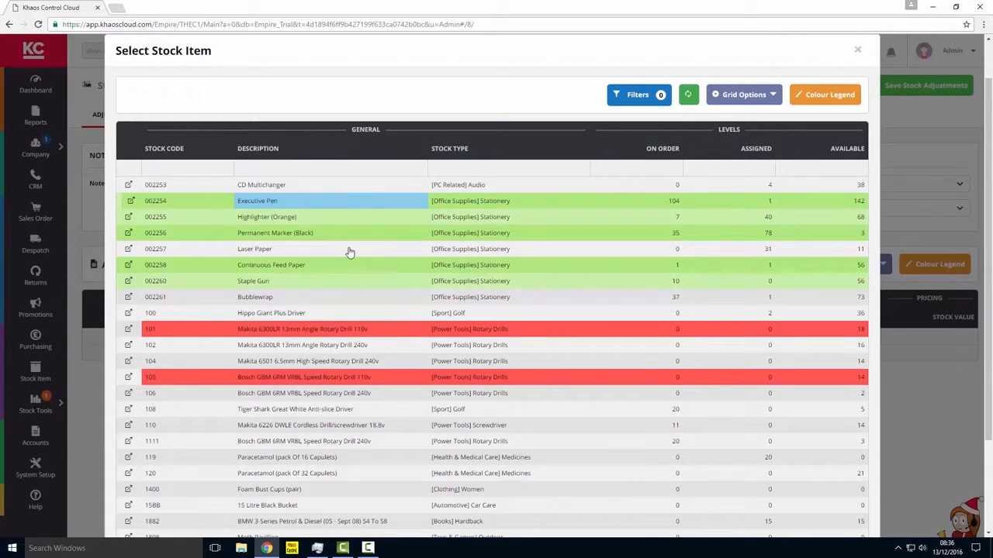
double_click(328, 208)
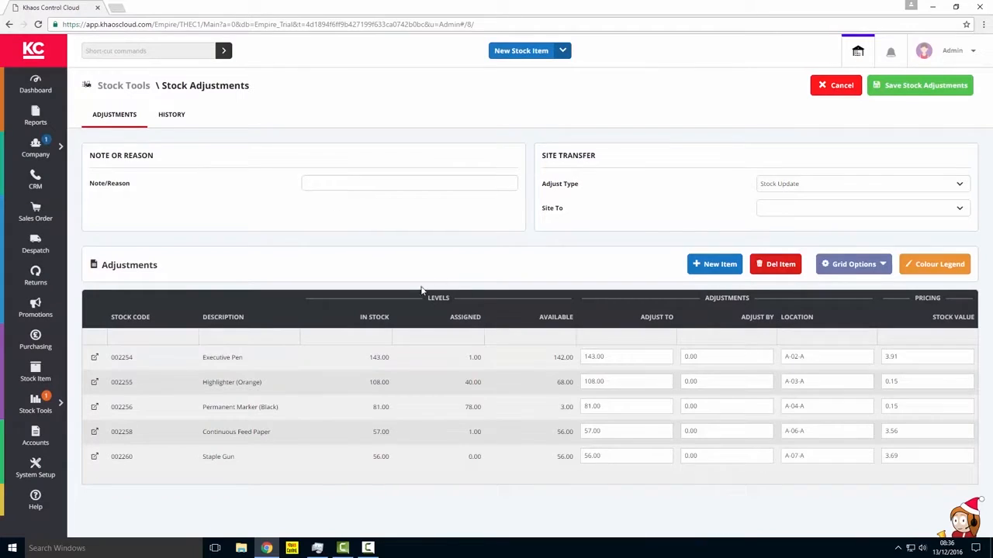
Step: Set Adjust To to 145 for Executive Pen, 80 for Highlighter, 84 for Permanent Marker, 59 for Continuous Feed Paper and 66 for Staple Gun
click(625, 359)
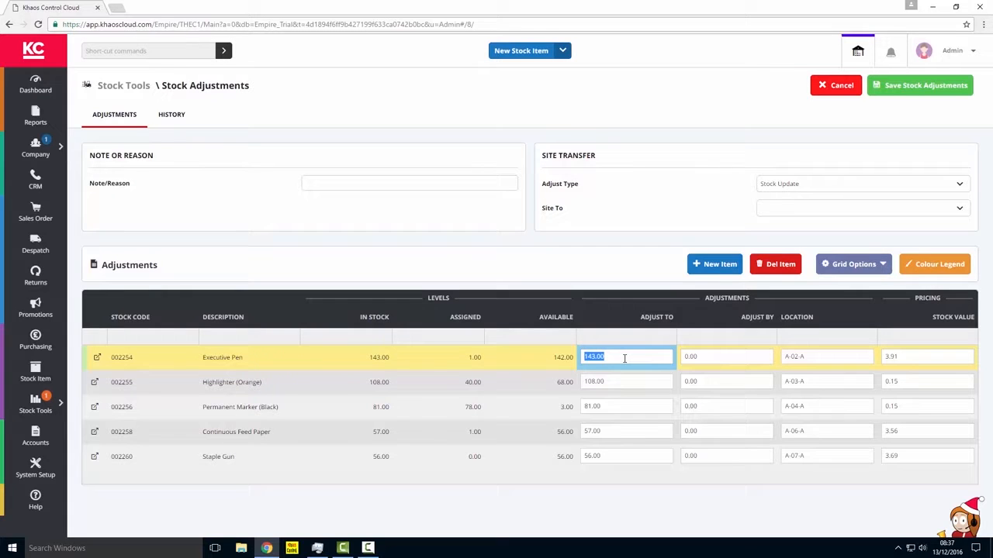
text(145)
key(Tab)
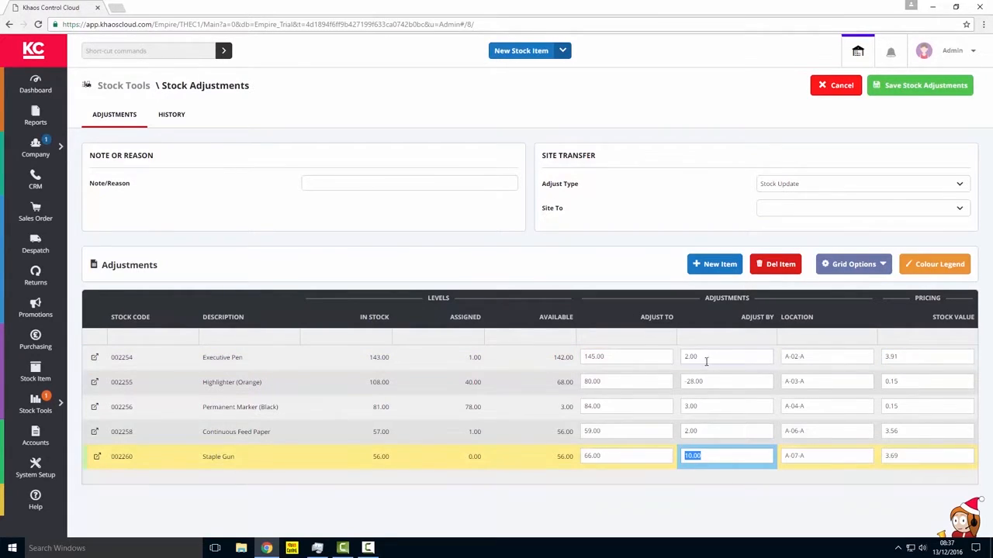
Step: Enter "Another AJR Stock Check" as the note/reason and save the multi-item stock adjustment
click(372, 184)
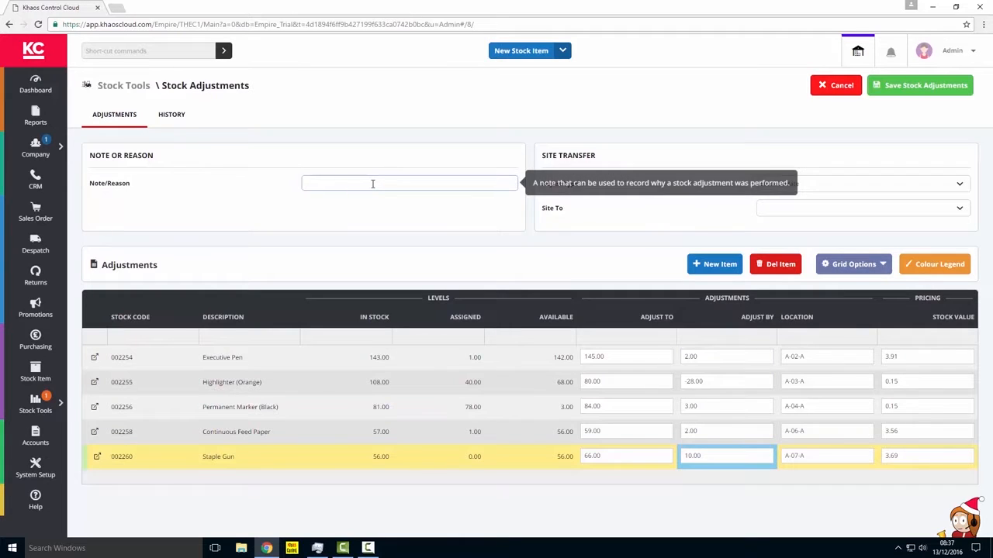
text(Another AIR Stock Check)
click(917, 86)
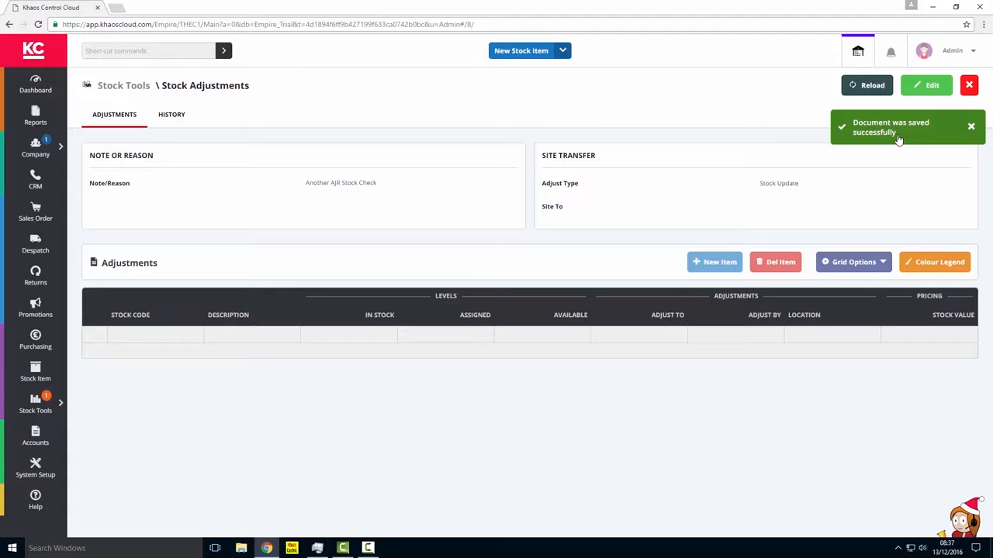
click(898, 139)
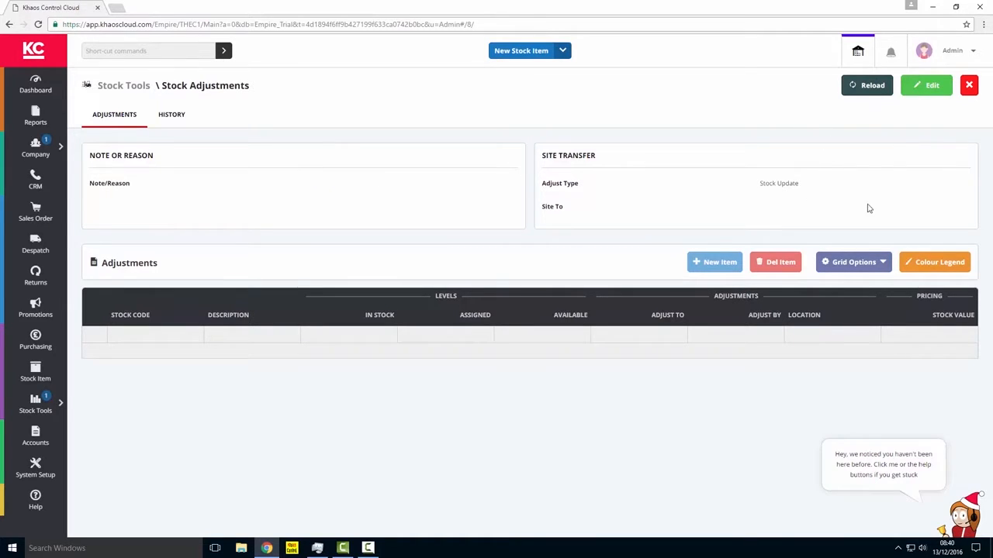
Step: Start a new adjustment and add the Makita 6226 DWLE Cordless Drill/screwdriver 18.8v
click(931, 86)
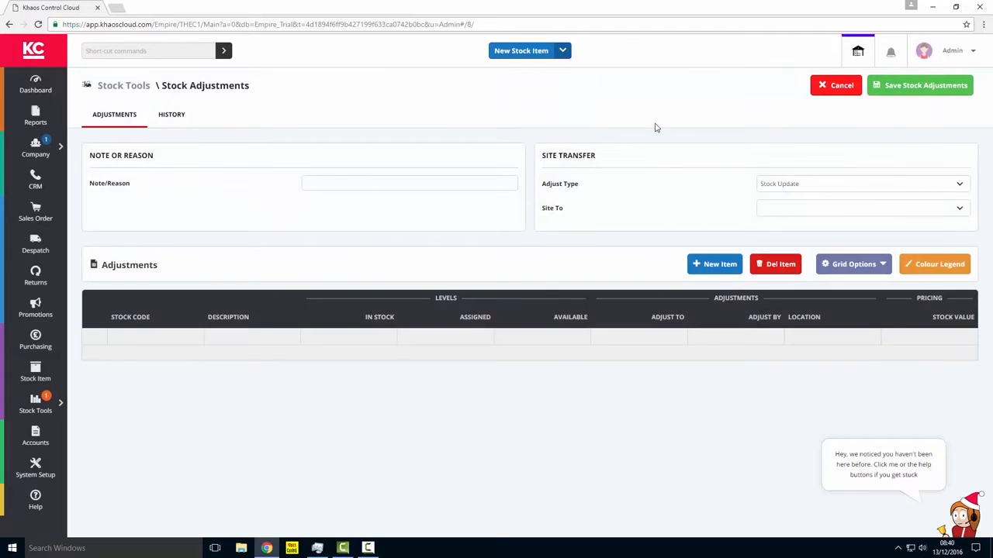
click(717, 265)
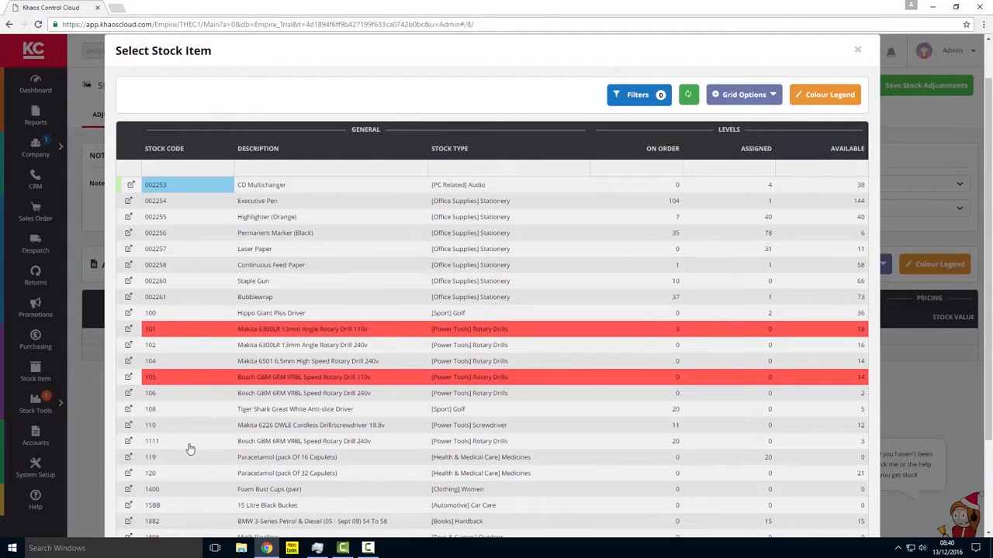
click(322, 429)
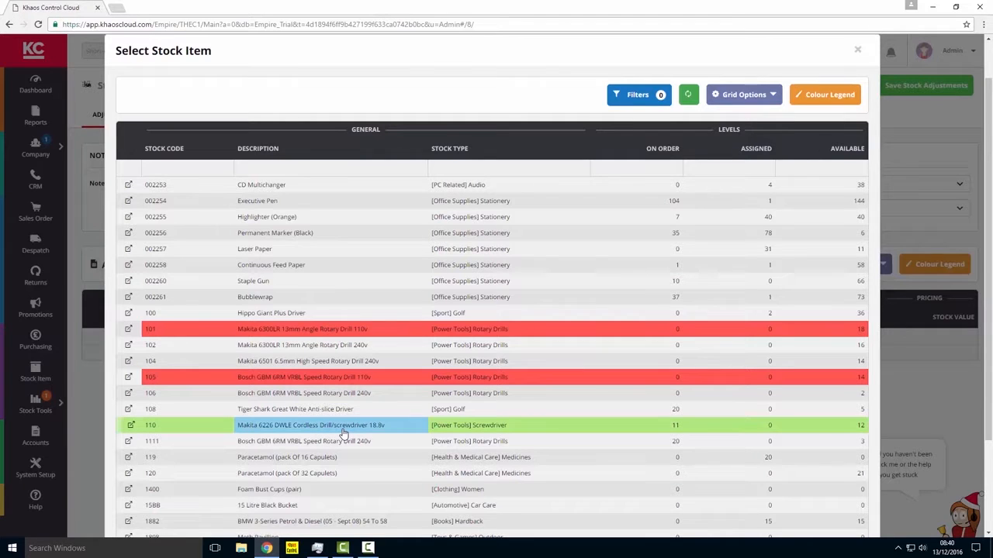
double_click(344, 433)
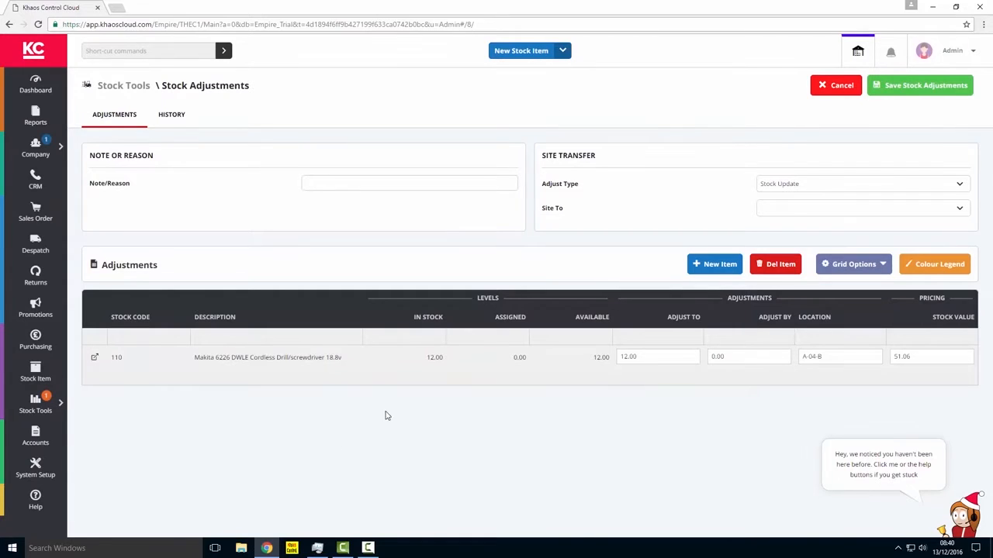
Step: Set the Makita cordless drill/screwdriver's Adjust By quantity to -2
click(657, 357)
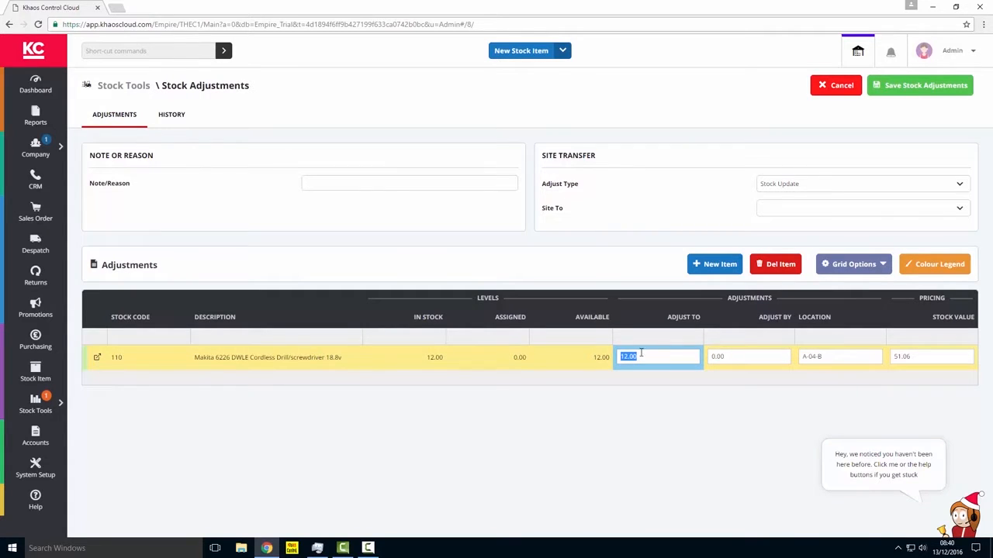
click(741, 358)
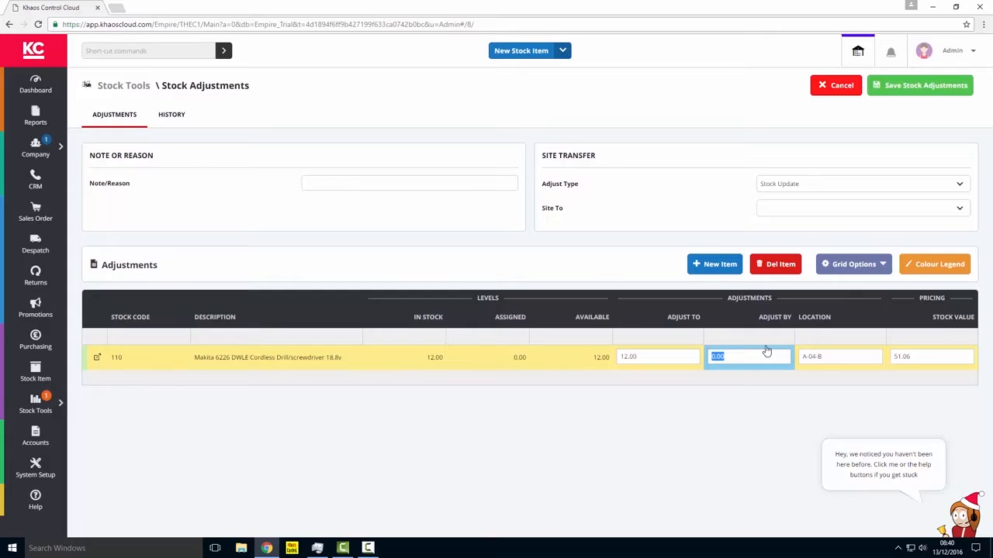
text(-2)
key(Tab)
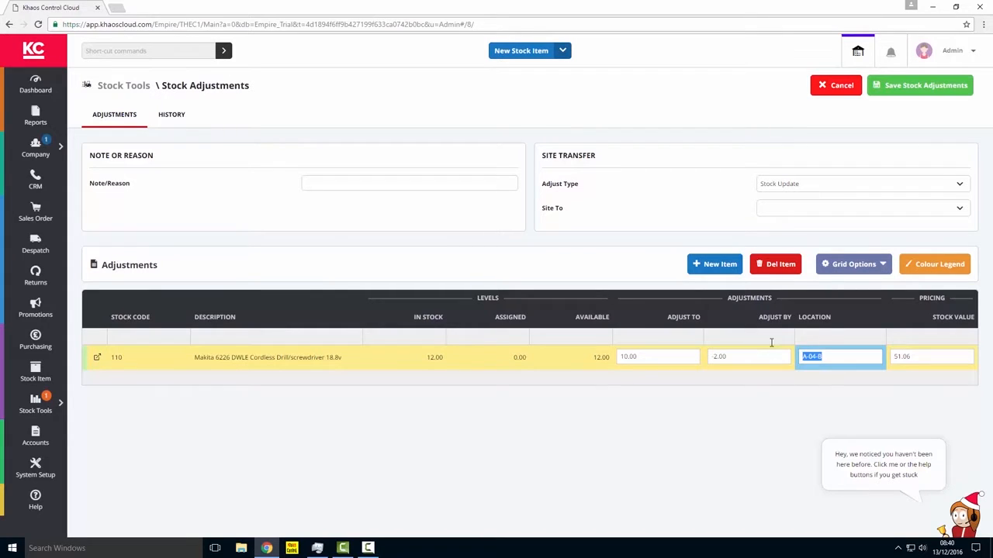
click(663, 355)
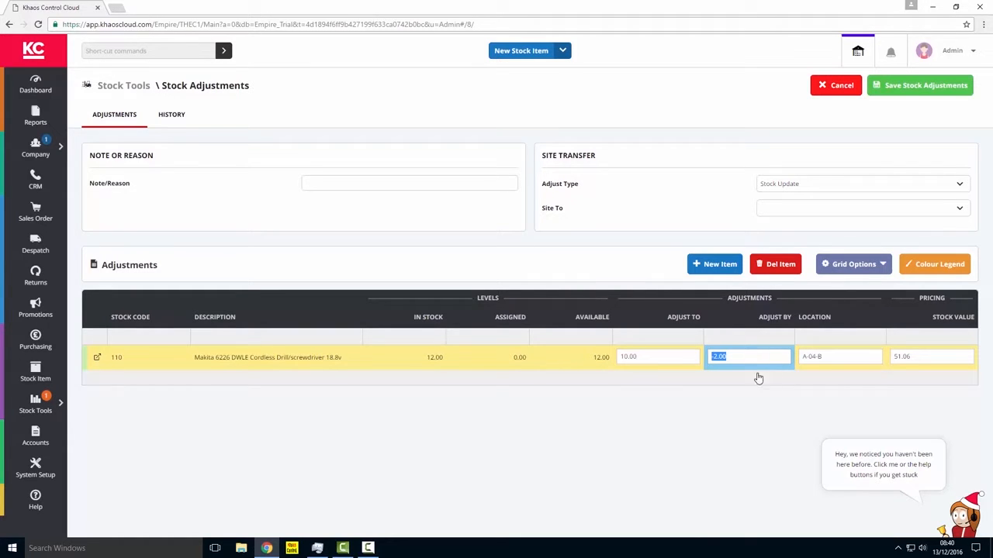
Step: Enter "Ajr does another check" as the note/reason and save the drill's stock adjustment
click(339, 182)
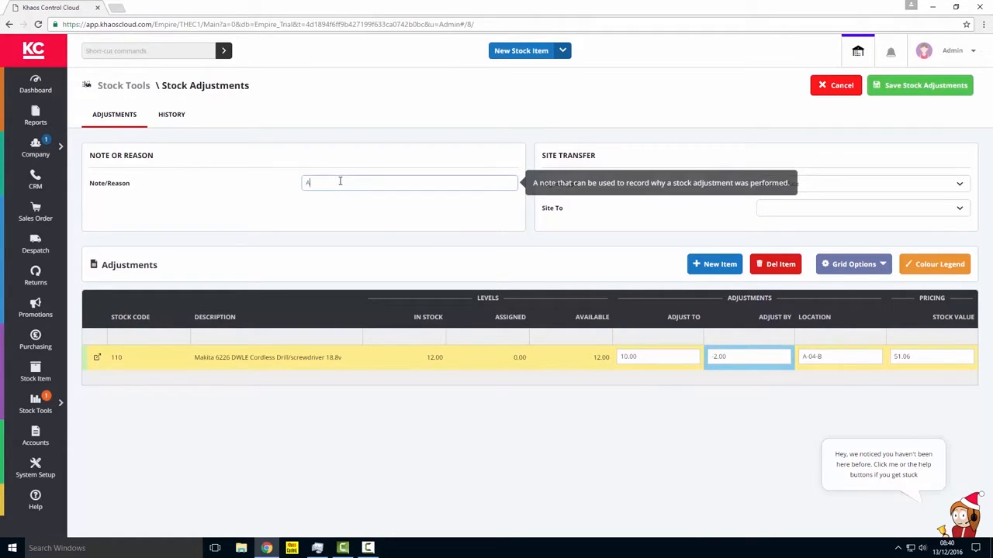
text(Ajr does another check)
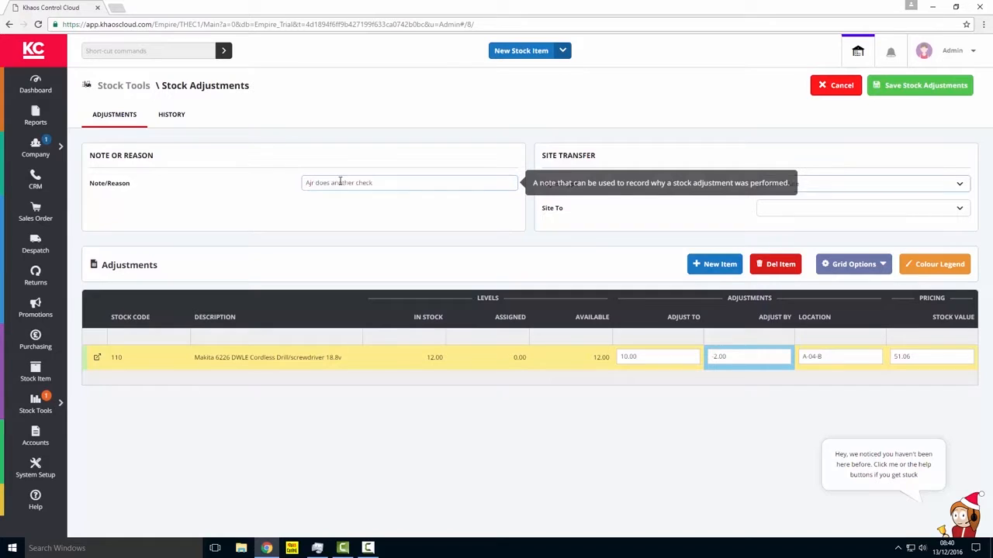
click(918, 95)
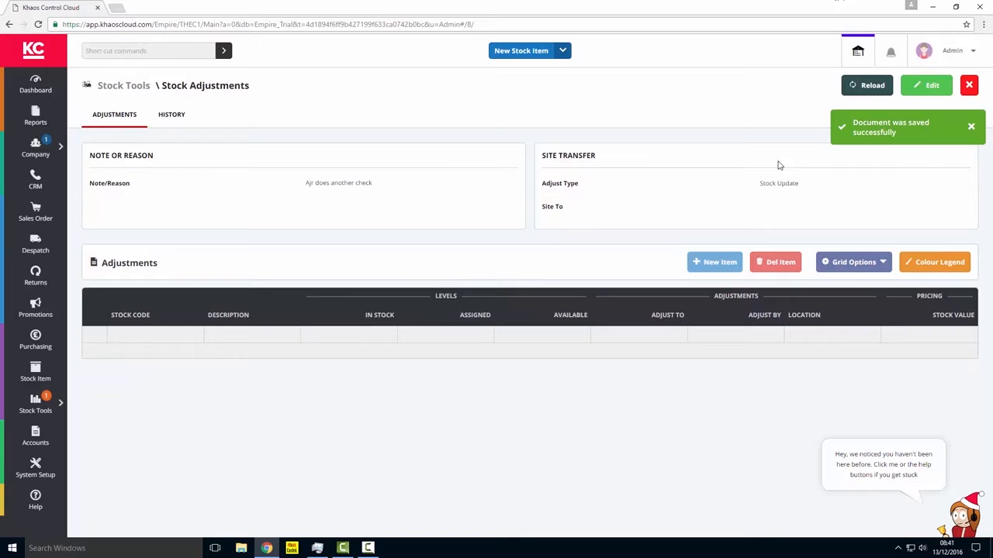
Step: Start a fresh stock adjustment and add the Bubblewrap stock item (002261)
click(969, 85)
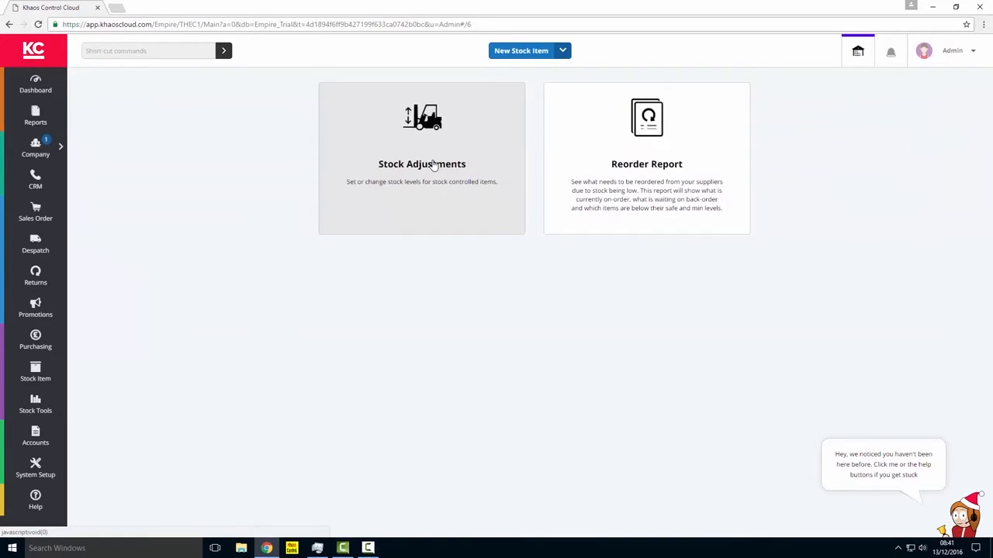
click(433, 164)
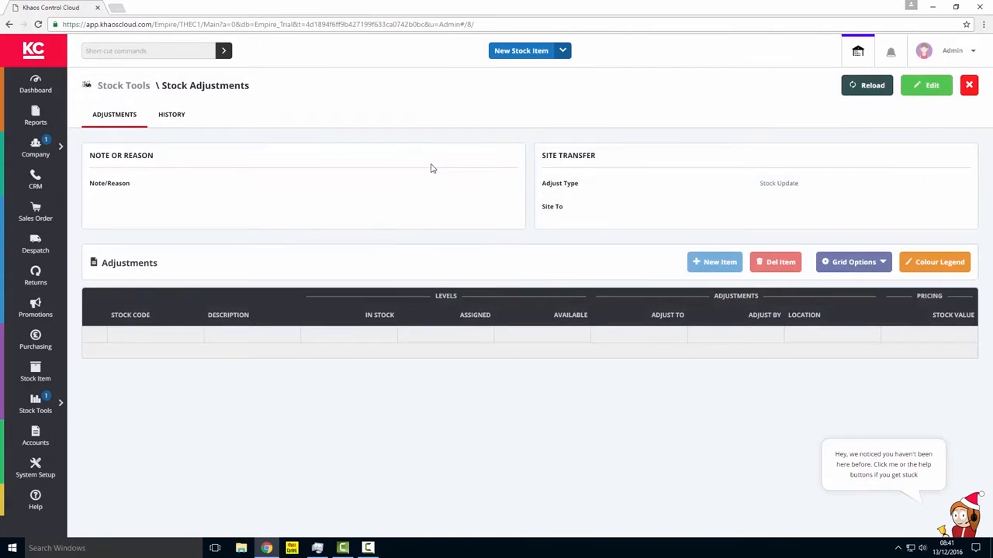
click(924, 87)
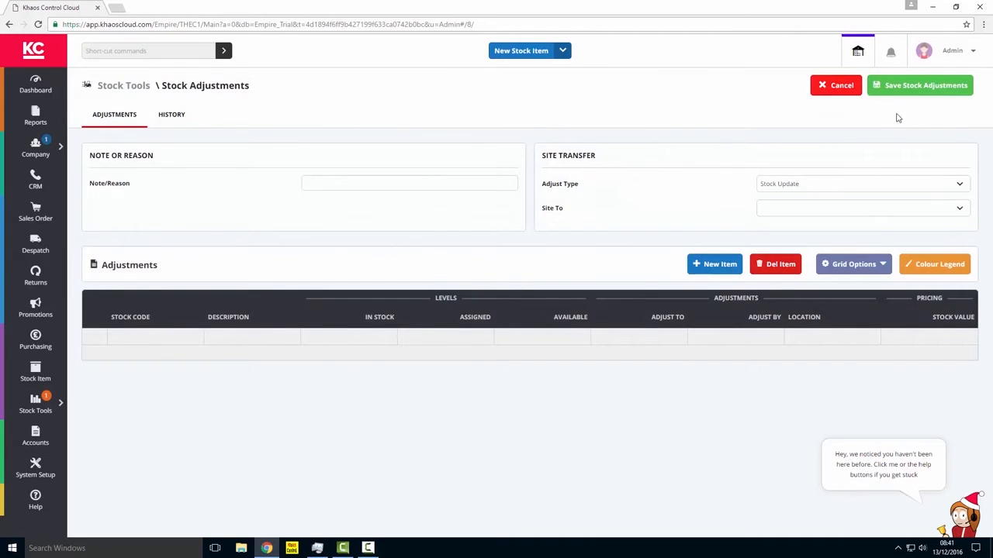
click(714, 268)
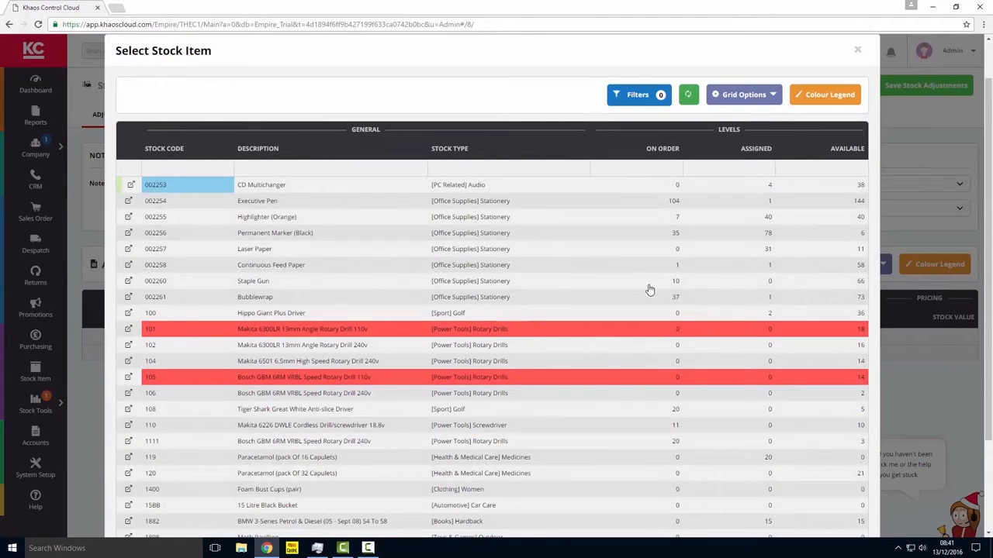
click(305, 302)
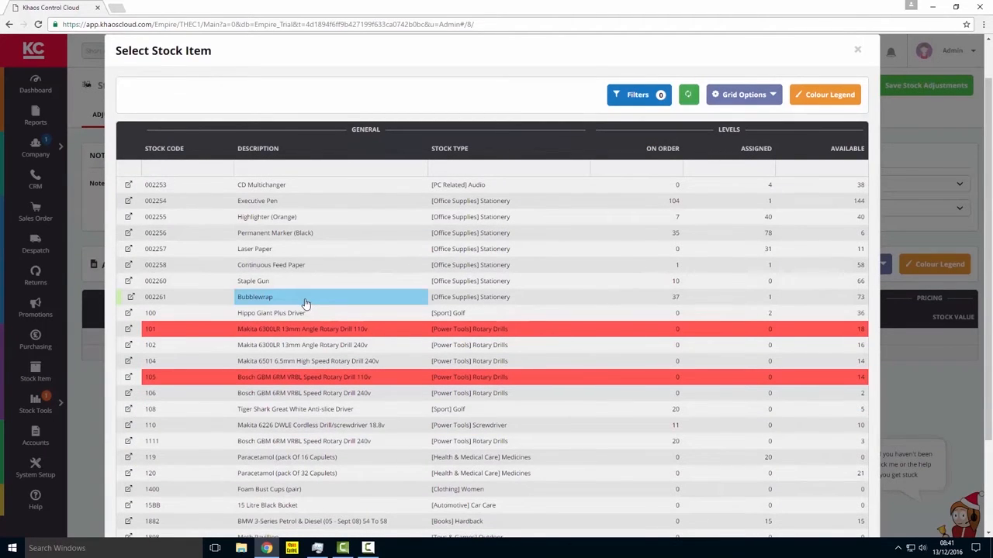
double_click(305, 302)
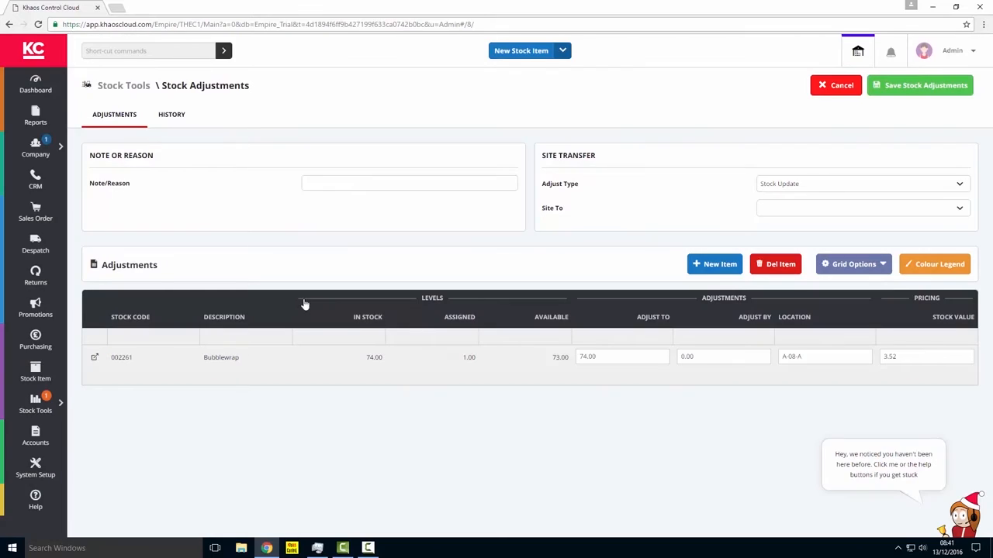
Step: Set Bubblewrap's Adjust To quantity to 80 and change its location to A-09-A
click(819, 357)
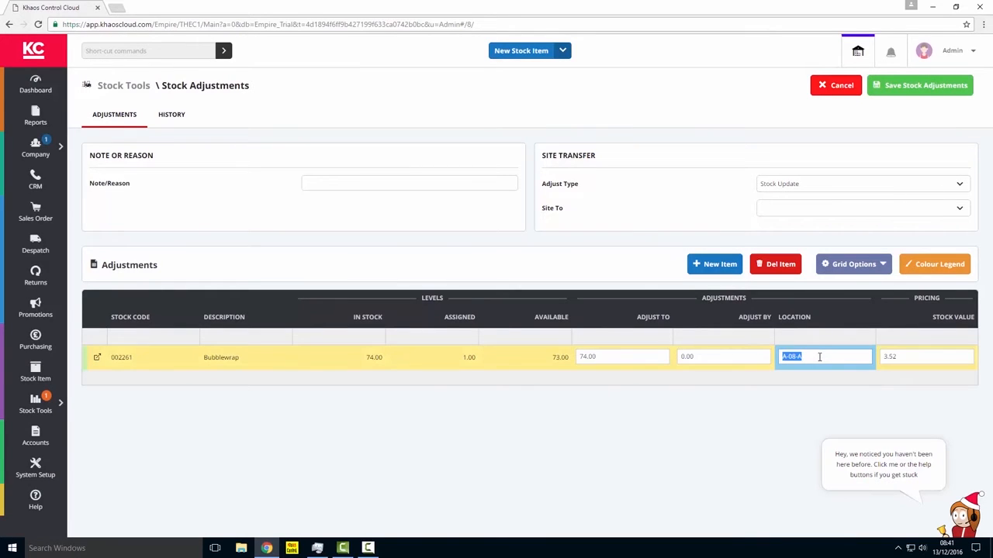
click(598, 359)
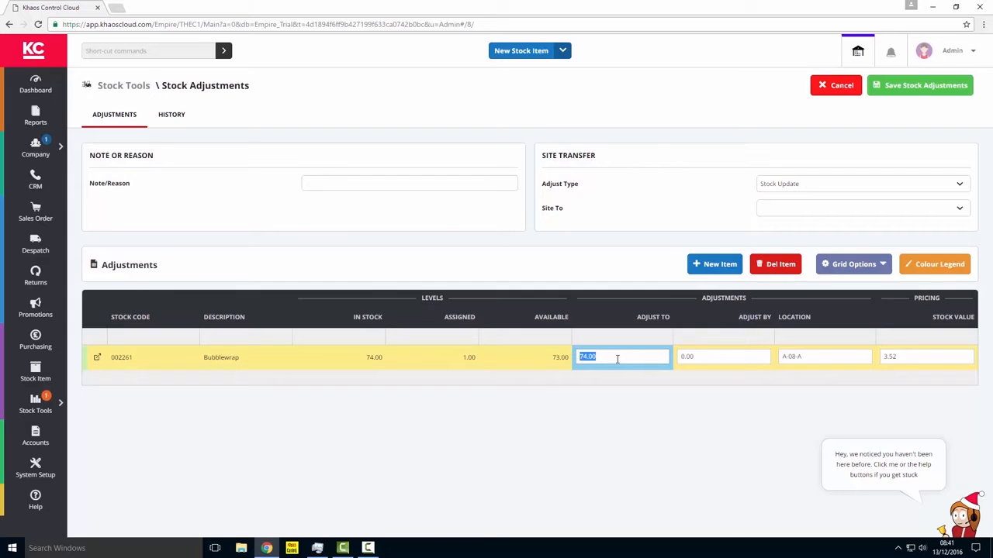
text(80)
key(Tab)
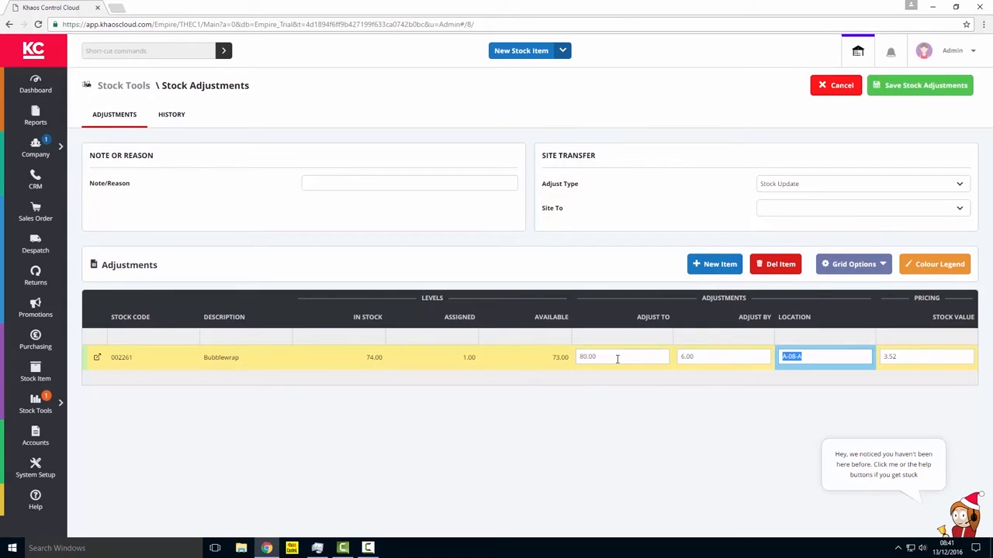
text(A-09)
key(Tab)
Step: Enter "stock level and location update" as the note/reason and save the Bubblewrap stock adjustment
click(353, 186)
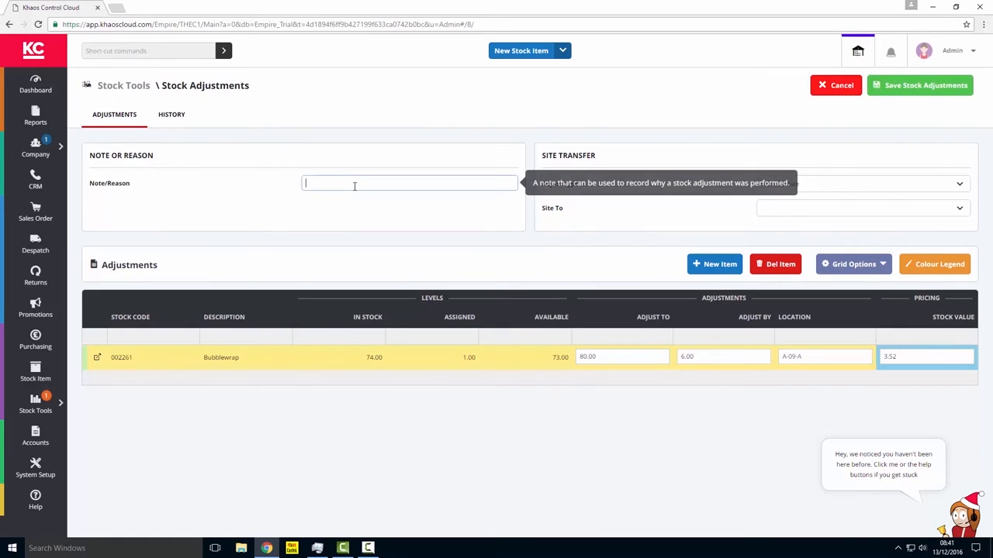
text(stock level and location update)
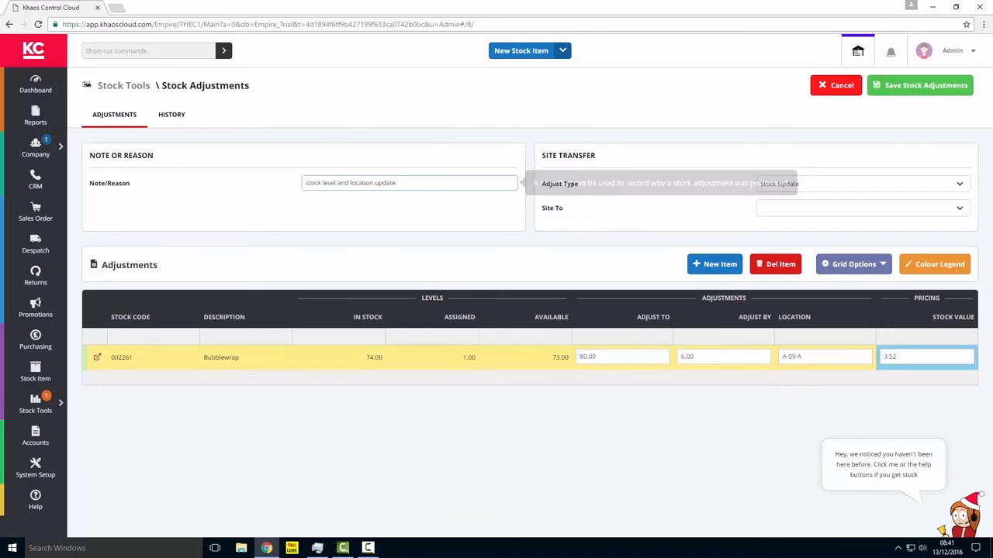
click(927, 87)
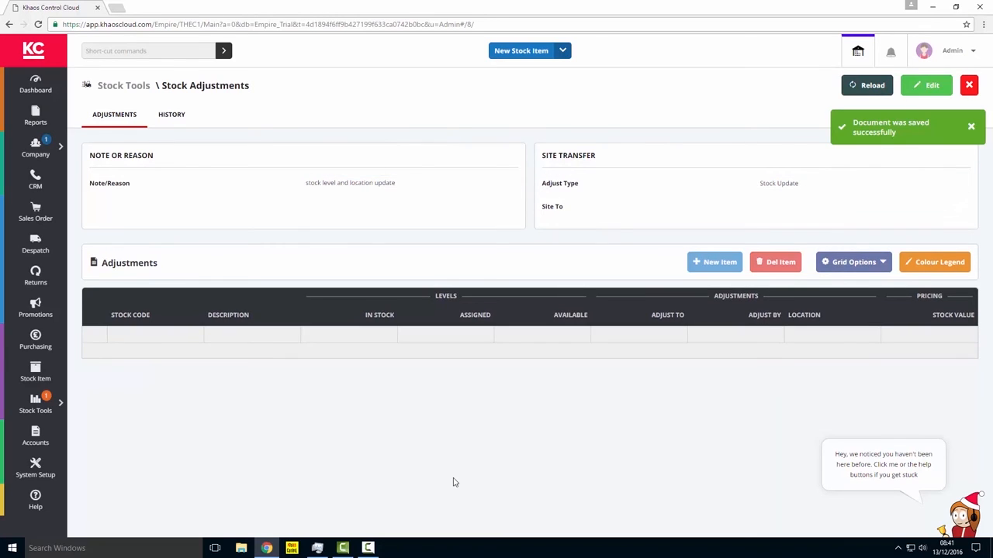